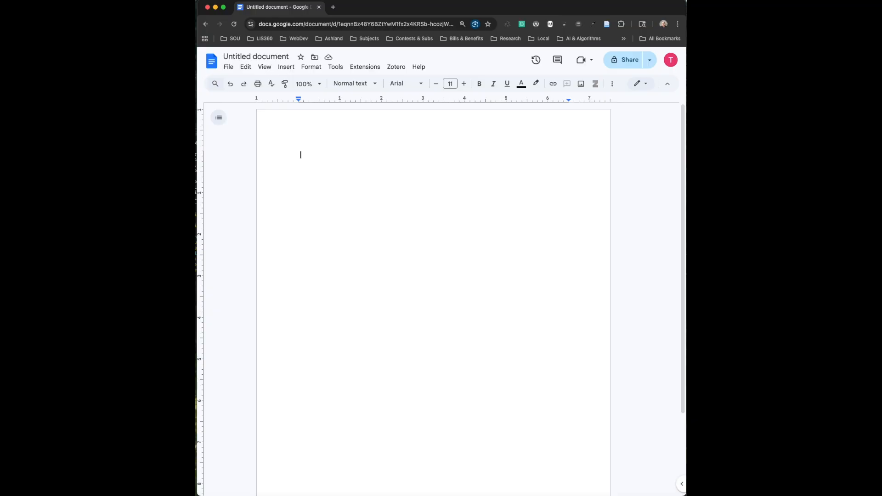
Open Page setup from the File menu and accept its settings unchanged
{"action": "left_click", "coordinate": [229, 67]}
{"action": "left_click", "coordinate": [252, 319]}
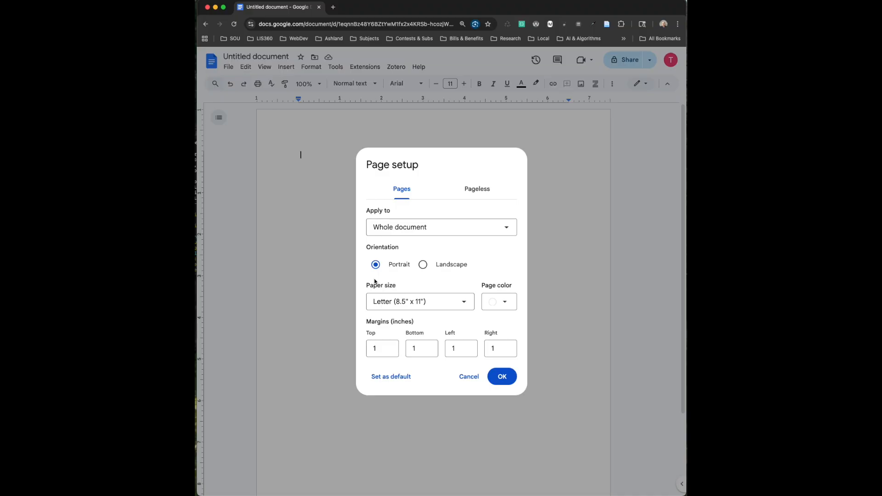
{"action": "left_click", "coordinate": [502, 378]}
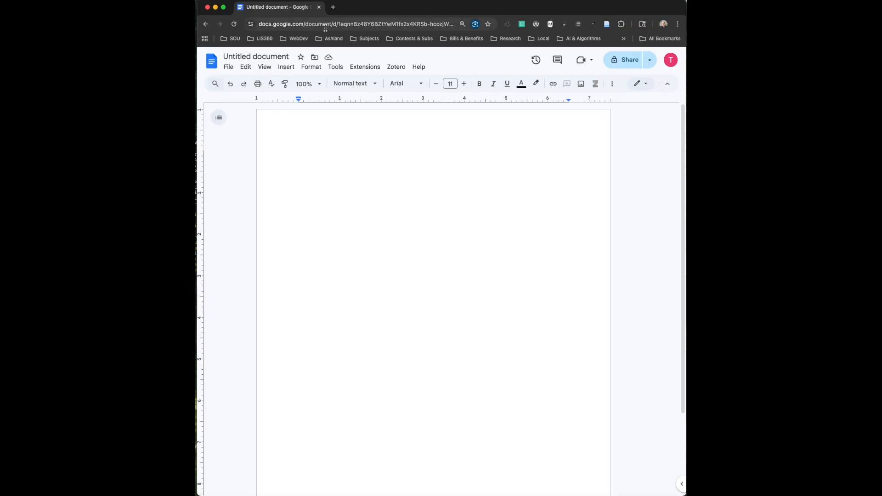
Add header page numbers starting at 1 via Format > Page numbers, then return to the body
{"action": "left_click", "coordinate": [317, 69]}
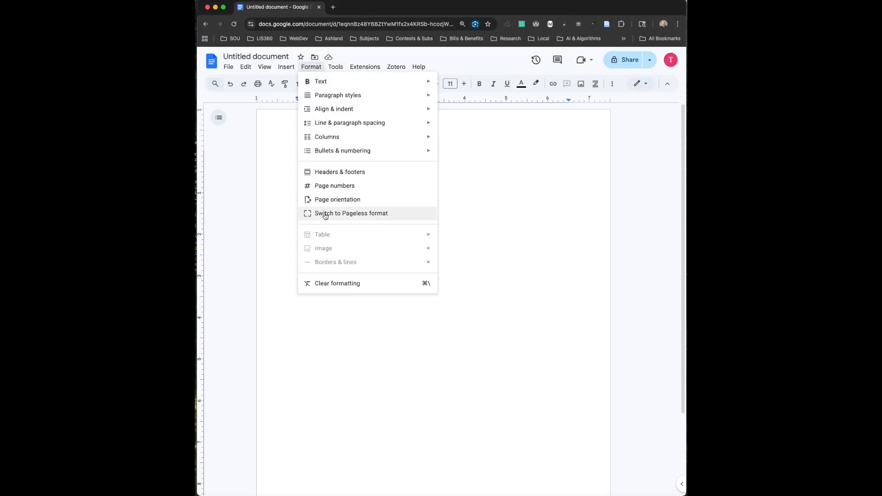
{"action": "left_click", "coordinate": [325, 185]}
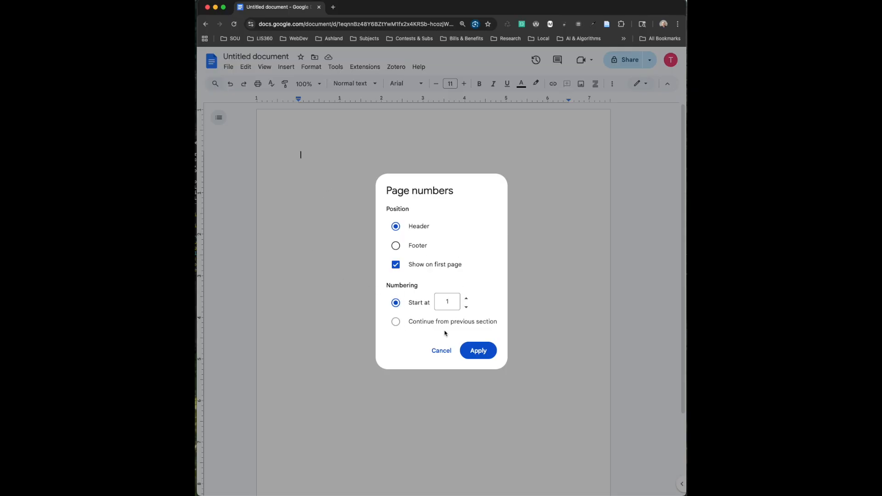
{"action": "left_click", "coordinate": [478, 357]}
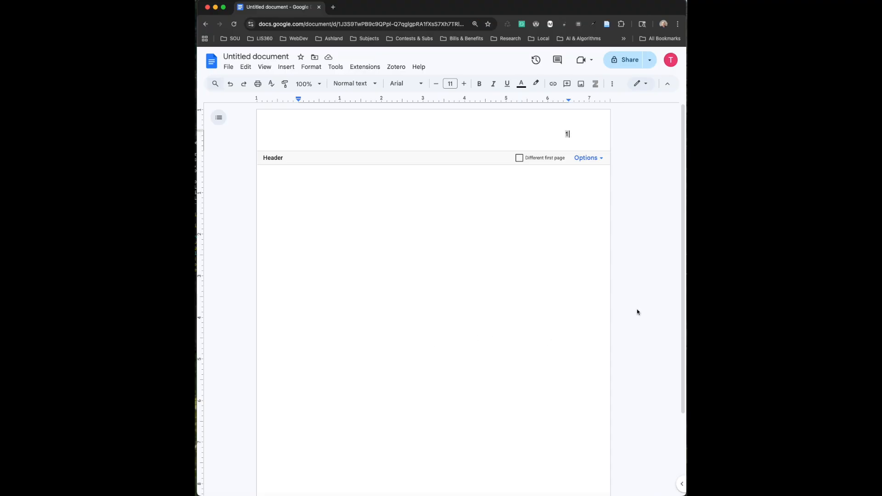
{"action": "left_click", "coordinate": [280, 196]}
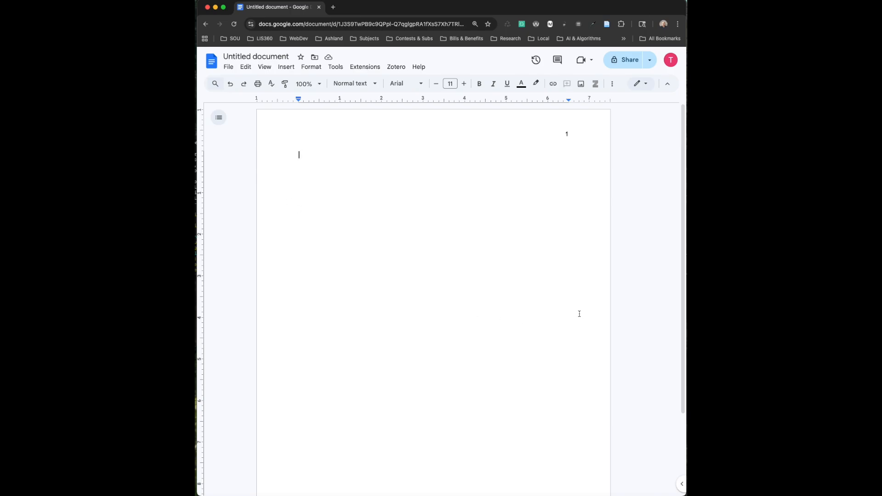
Apply double line spacing and Times New Roman size 12, then add a blank line
{"action": "left_click", "coordinate": [311, 67]}
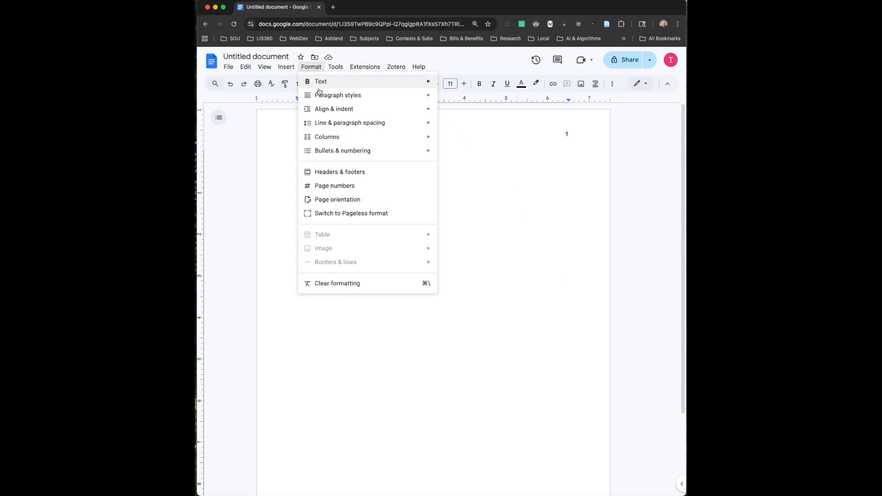
{"action": "mouse_move", "coordinate": [329, 123]}
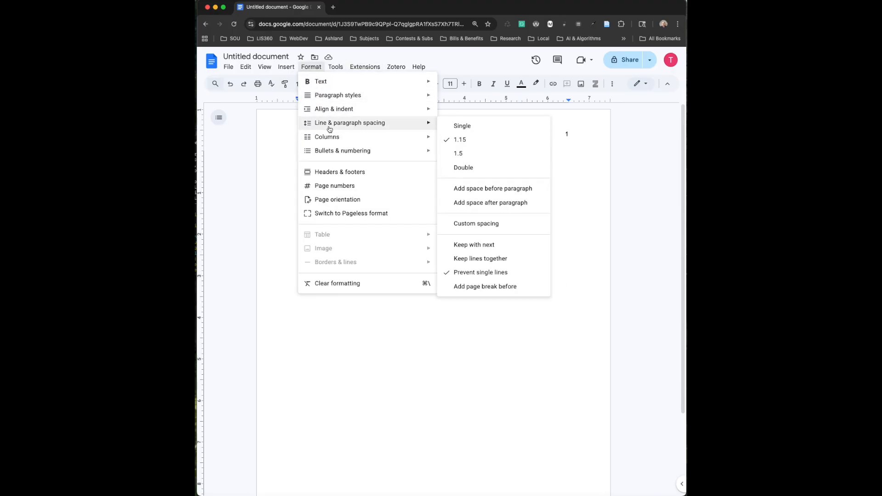
{"action": "left_click", "coordinate": [464, 168]}
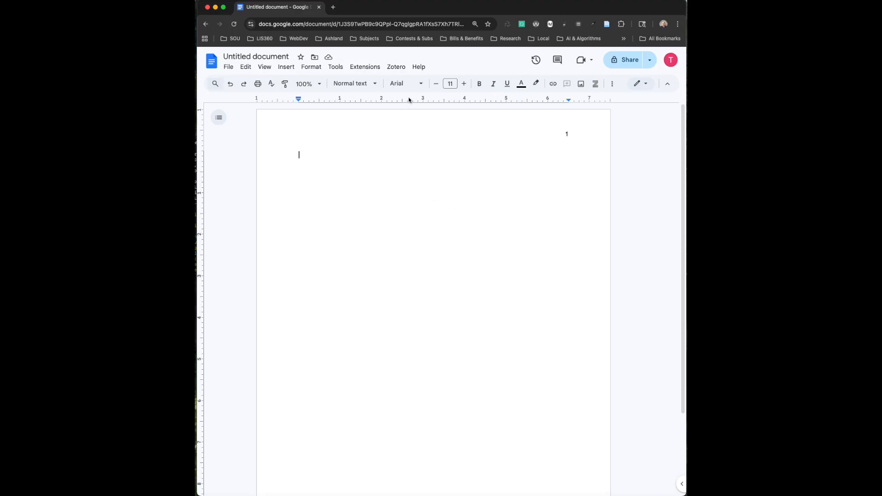
{"action": "left_click", "coordinate": [420, 83]}
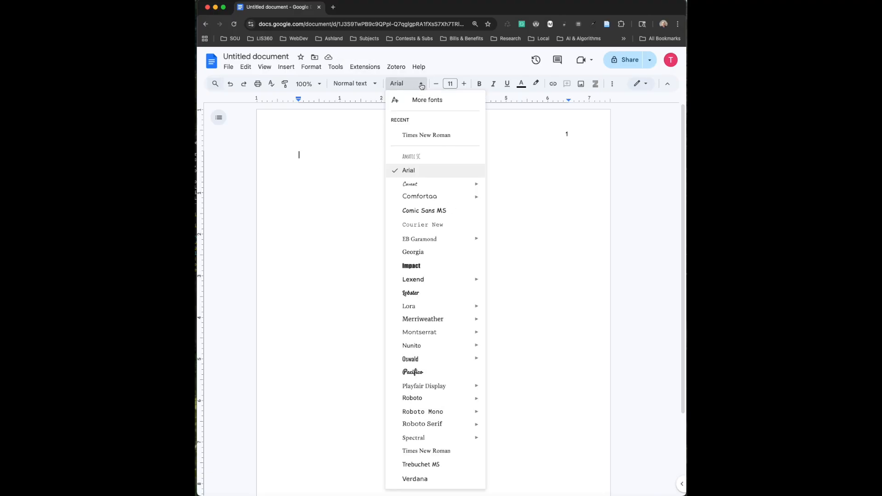
{"action": "left_click", "coordinate": [419, 135]}
{"action": "left_click", "coordinate": [464, 84]}
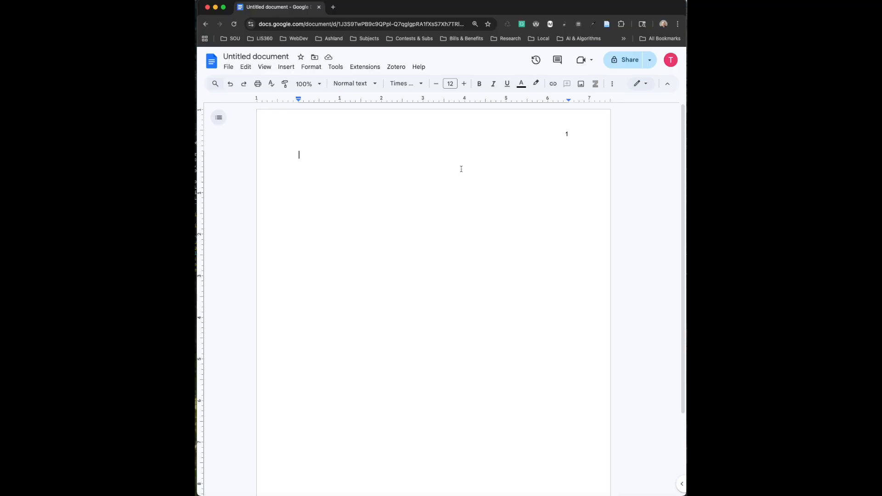
{"action": "key", "text": "Return"}
{"action": "key", "text": "Return"}
{"action": "key", "text": "Return"}
Paste the title 'Social-Emotional Learning as the Cornerstone of Early Education', centre it and make it bold
{"action": "type", "text": "Social-Emotional Learning as the Cornerstone of Early Education"}
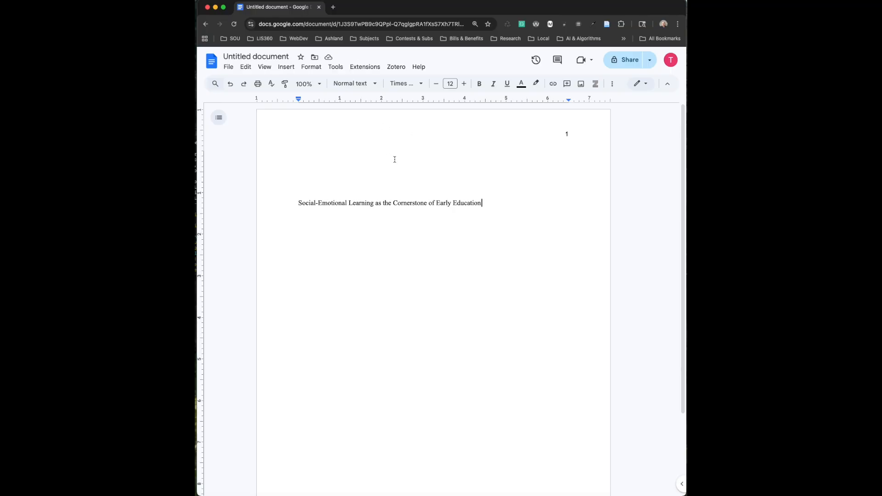
{"action": "left_click", "coordinate": [308, 67]}
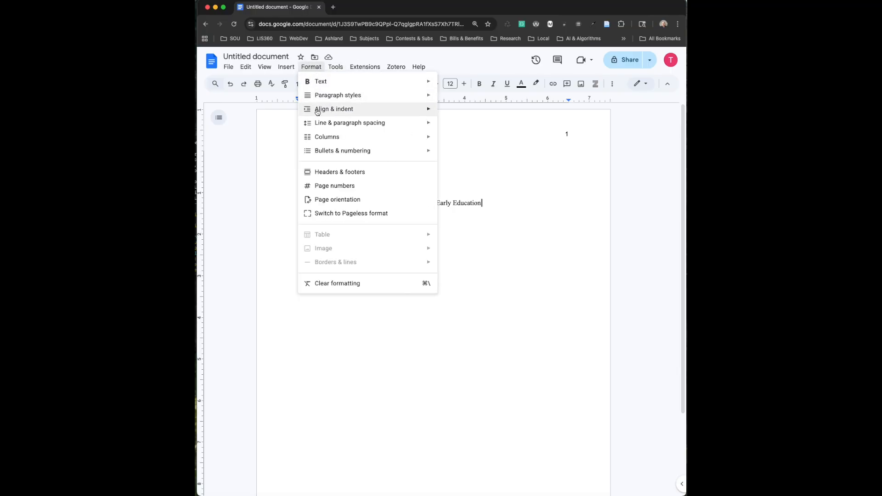
{"action": "mouse_move", "coordinate": [317, 112]}
{"action": "left_click", "coordinate": [477, 130]}
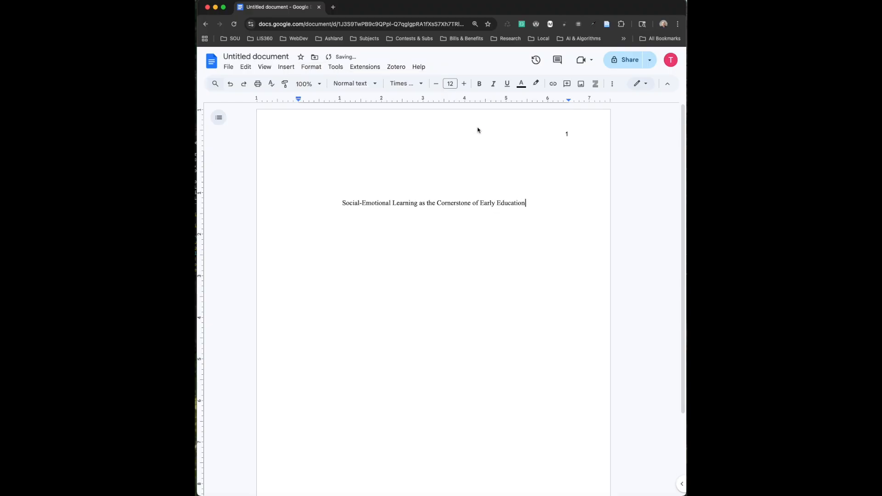
{"action": "left_click_drag", "start_coordinate": [528, 203], "coordinate": [341, 203]}
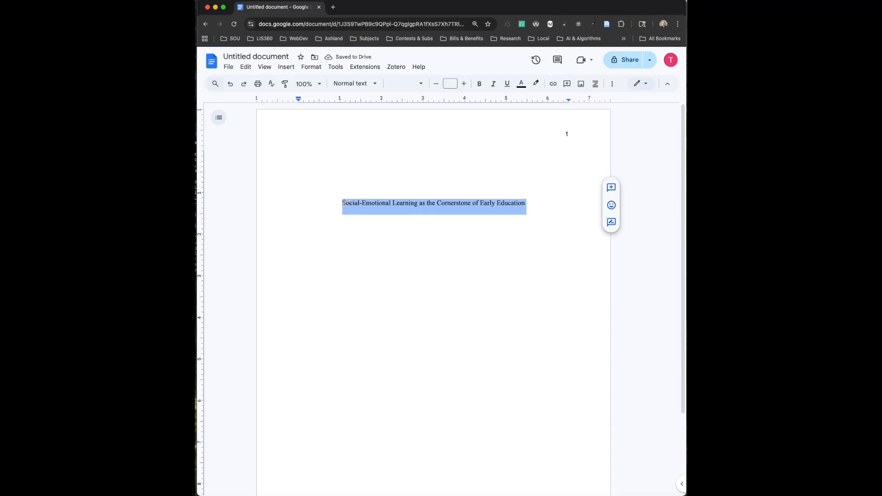
{"action": "left_click", "coordinate": [481, 84]}
{"action": "left_click", "coordinate": [532, 203]}
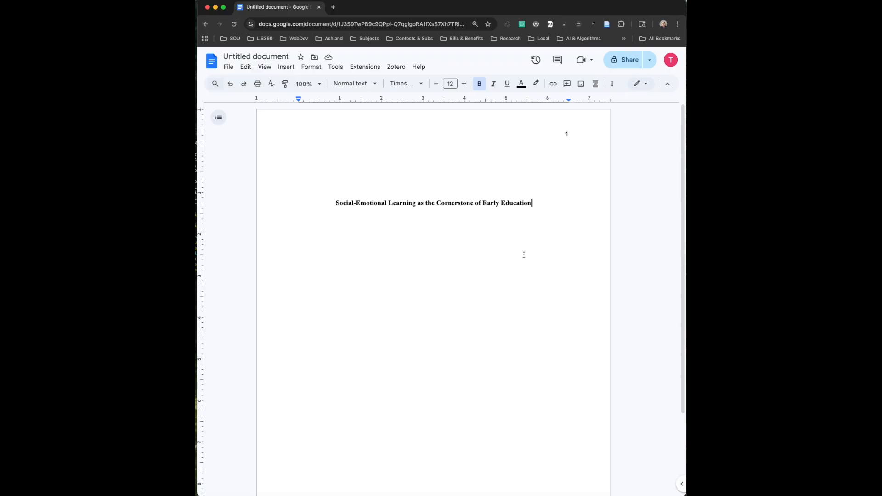
{"action": "key", "text": "Return"}
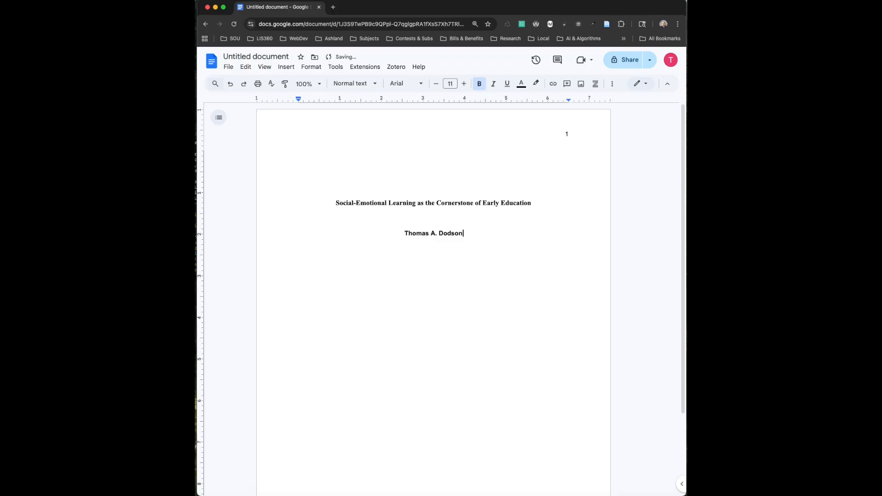
Type the author's name below the title and format it Times New Roman 12, not bold
{"action": "left_click_drag", "start_coordinate": [396, 215], "coordinate": [469, 379]}
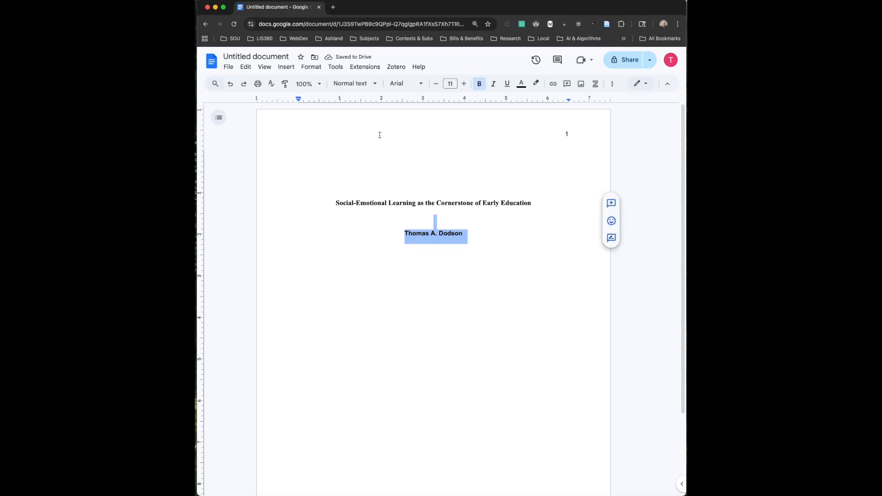
{"action": "left_click", "coordinate": [403, 86]}
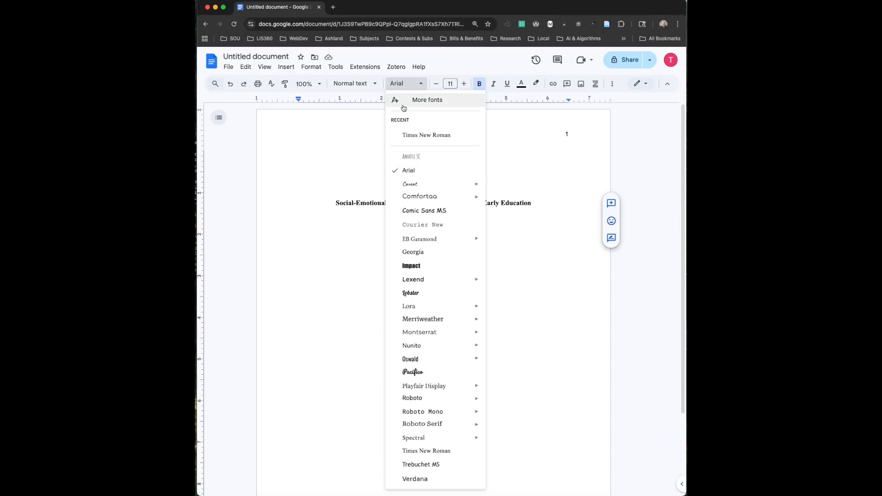
{"action": "left_click", "coordinate": [406, 137]}
{"action": "left_click", "coordinate": [464, 84]}
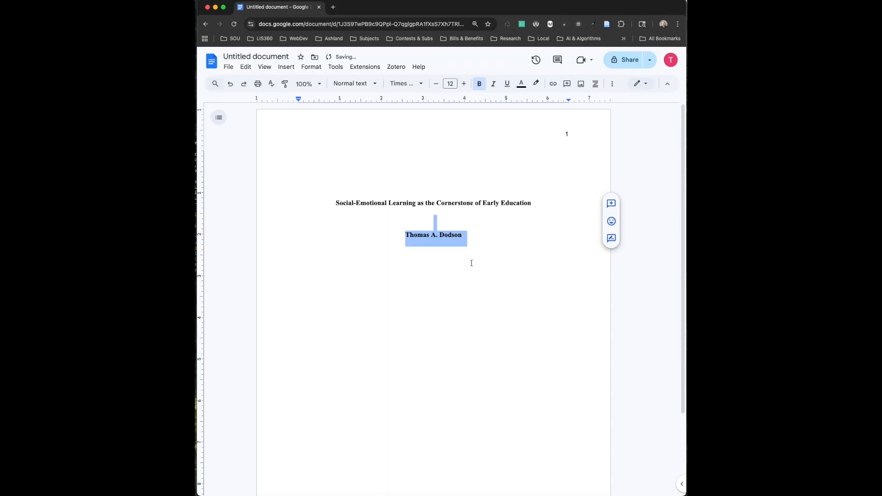
{"action": "left_click", "coordinate": [463, 236]}
{"action": "left_click_drag", "start_coordinate": [464, 236], "coordinate": [394, 238]}
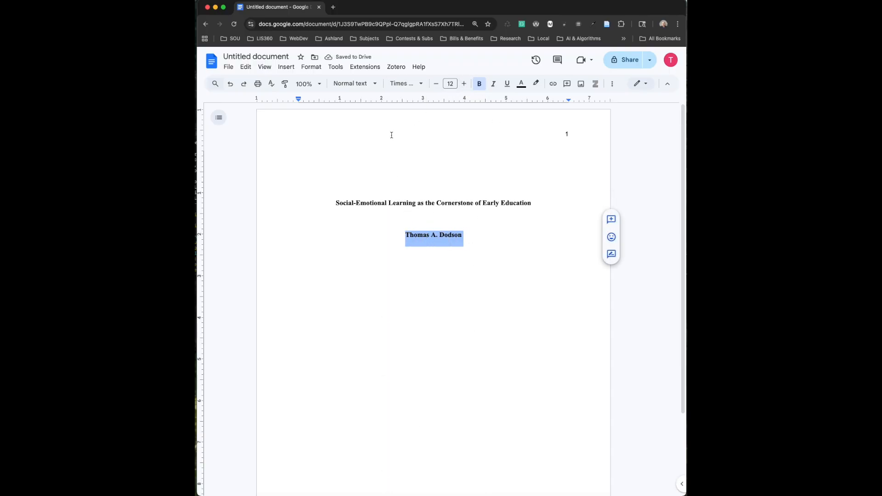
{"action": "left_click", "coordinate": [479, 86]}
{"action": "left_click", "coordinate": [477, 235]}
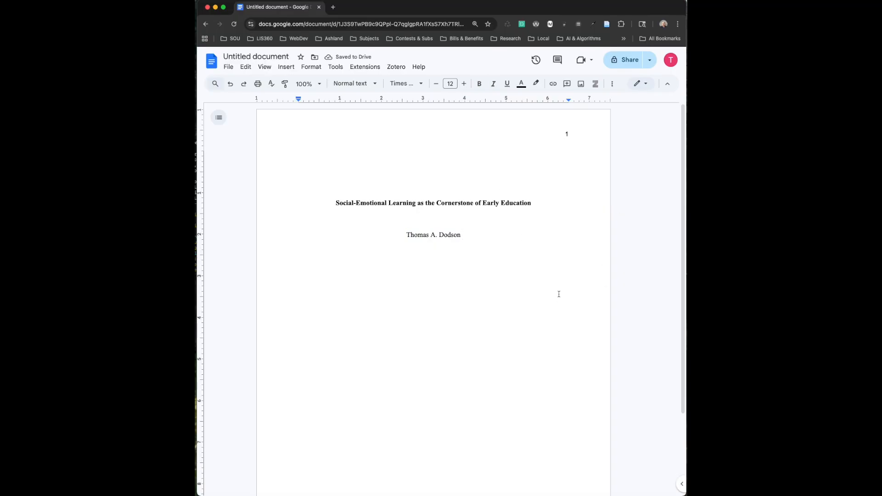
Add centred lines 'Department of Education, Southern Oregon University' and 'ED 240: Whole Child Development'
{"action": "key", "text": "Return"}
{"action": "type", "text": "Department of Educat"}
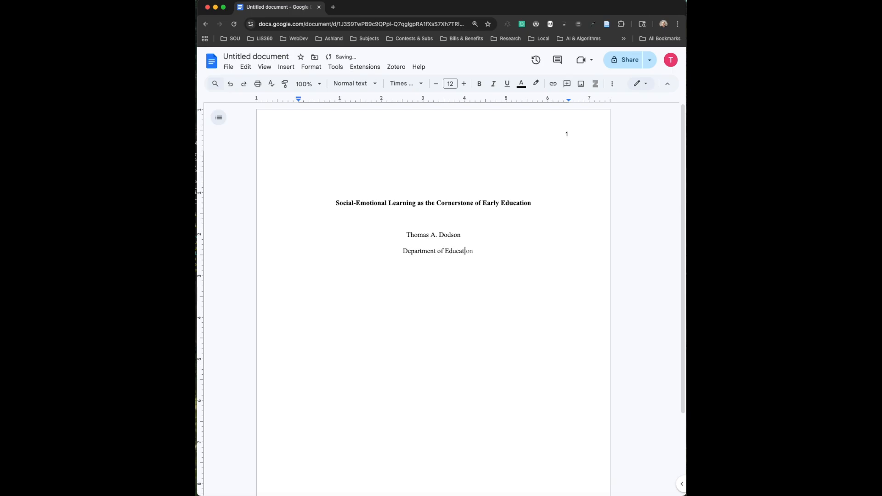
{"action": "type", "text": "ion, Southern "}
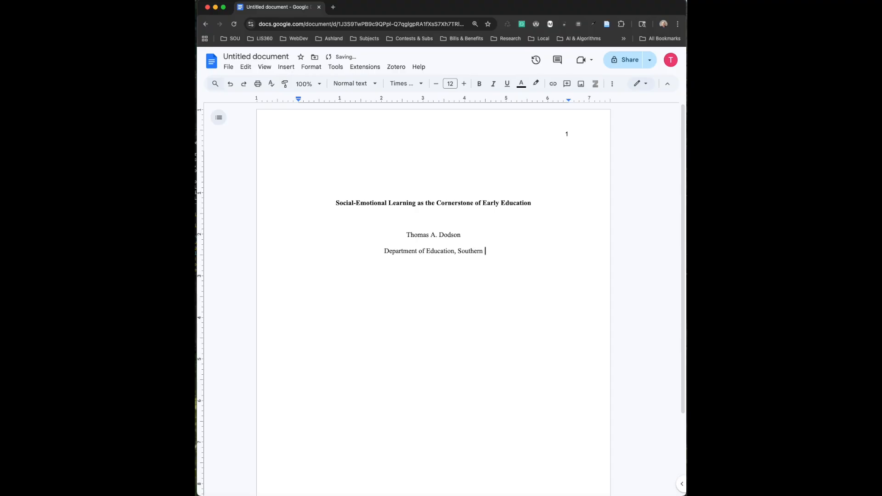
{"action": "type", "text": "Oregon University"}
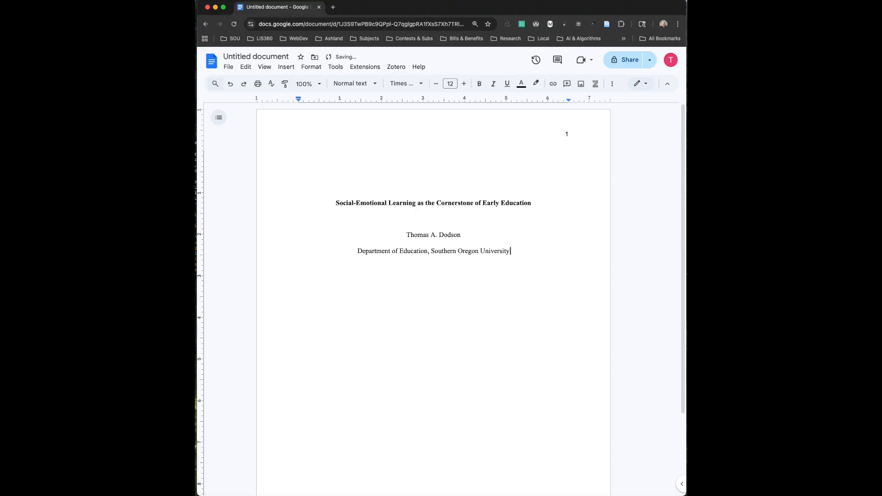
{"action": "key", "text": "Return"}
{"action": "type", "text": "ED 240: Whole Child Development"}
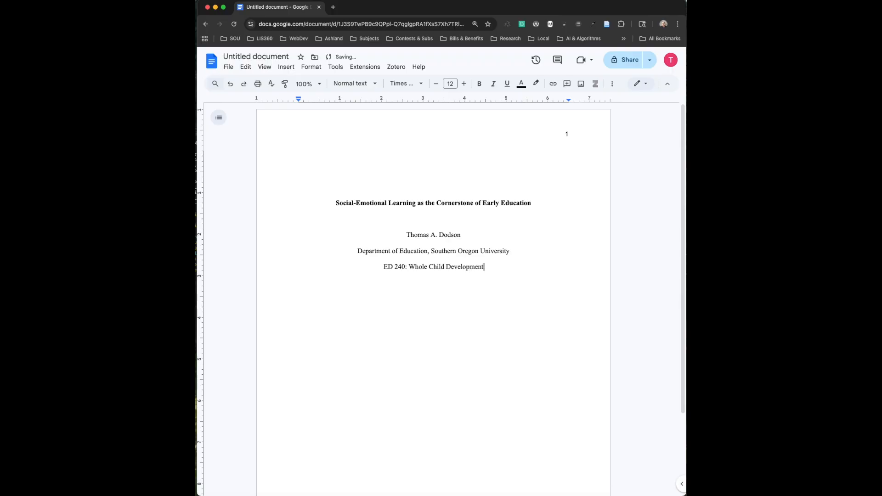
Add the instructor's name and the due date 'December 8, 2026' on new centred lines
{"action": "key", "text": "Return"}
{"action": "key", "text": "Return"}
{"action": "type", "text": "December 8, 2026"}
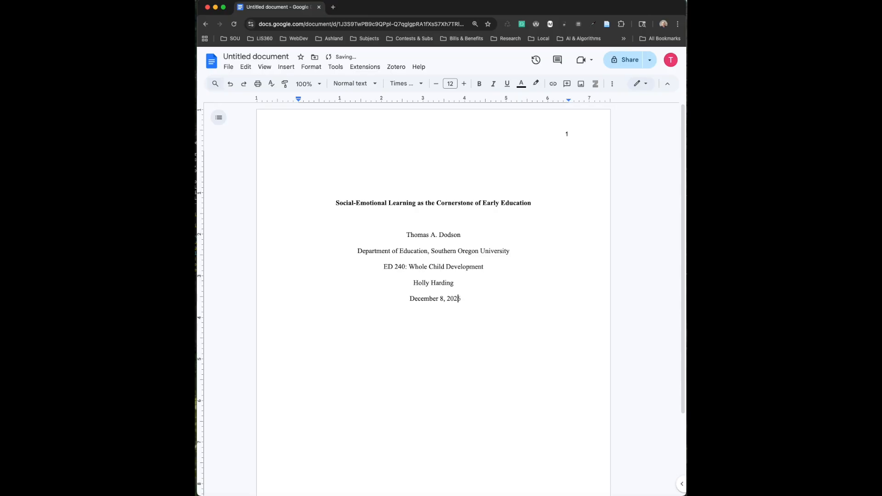
{"action": "left_click", "coordinate": [419, 368]}
{"action": "left_click", "coordinate": [323, 361]}
{"action": "left_click", "coordinate": [481, 312]}
{"action": "scroll", "coordinate": [481, 313], "scroll_direction": "down", "scroll_amount": 3}
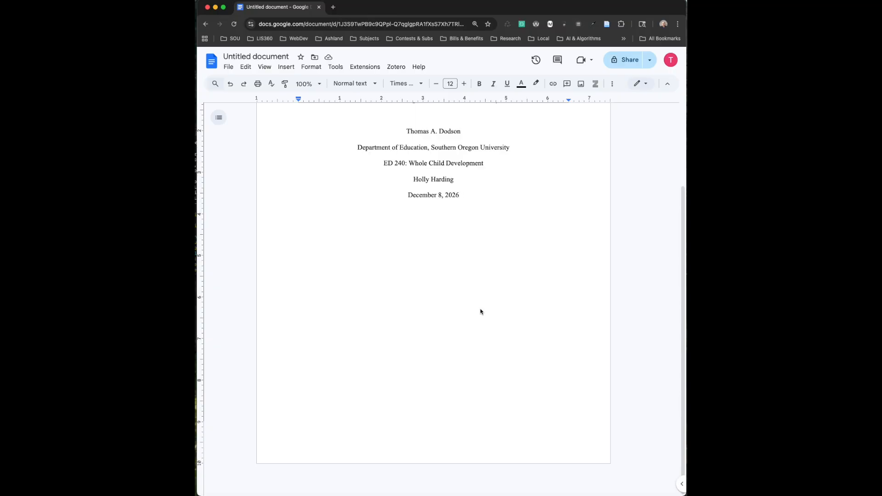
Insert a next-page section break after the title page to create page 2
{"action": "left_click", "coordinate": [288, 68]}
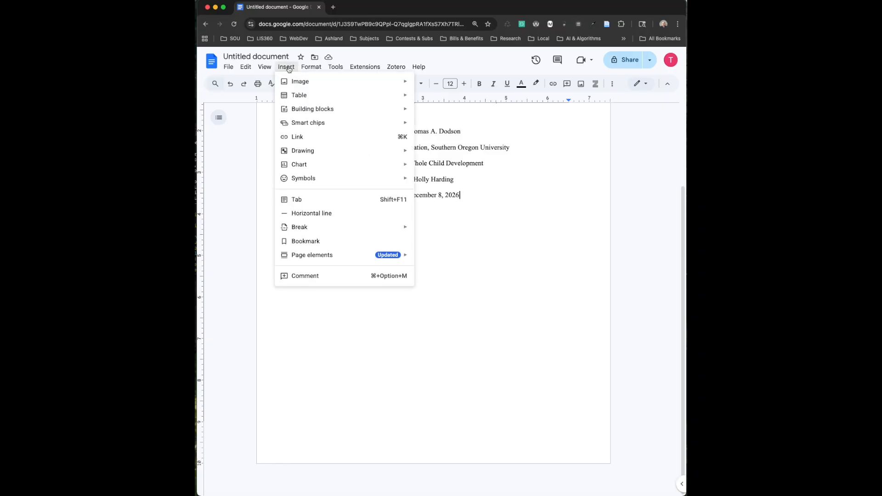
{"action": "mouse_move", "coordinate": [386, 228]}
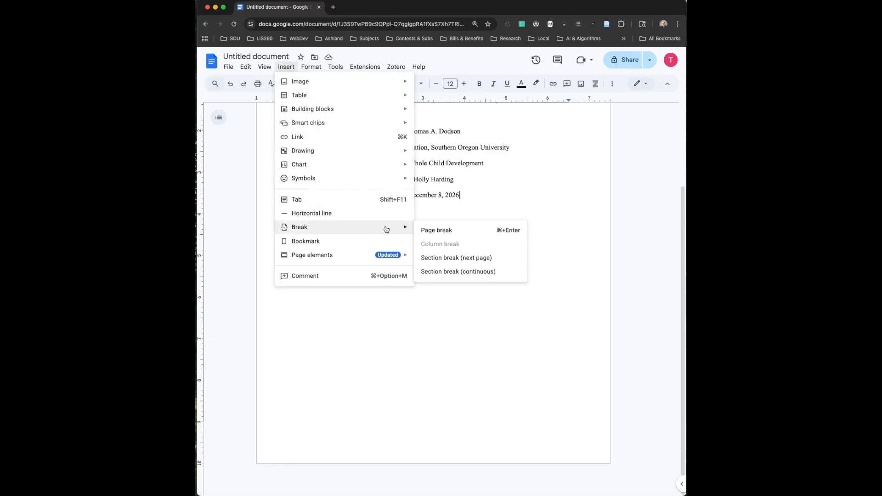
{"action": "left_click", "coordinate": [451, 258]}
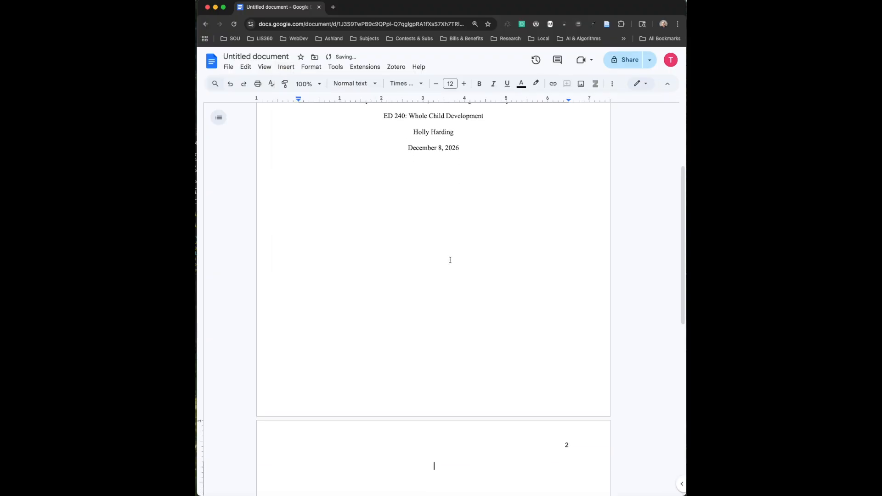
{"action": "scroll", "coordinate": [454, 259], "scroll_direction": "down", "scroll_amount": 5}
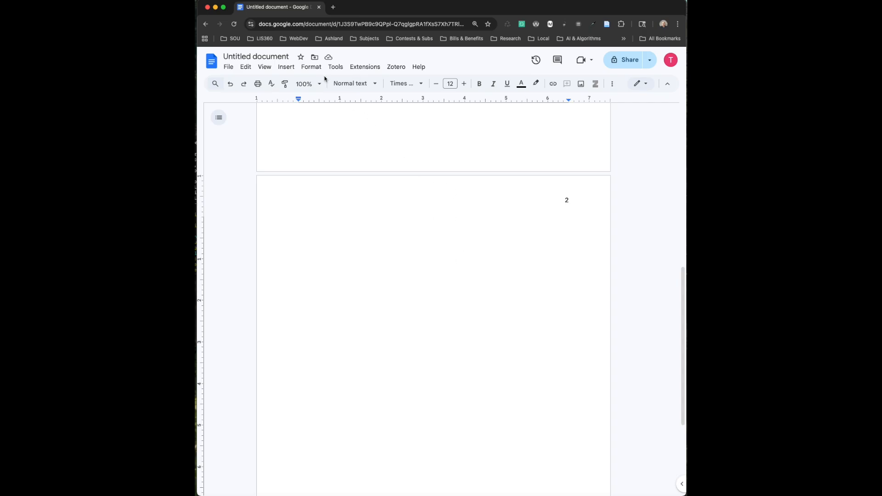
Left-align the text on page 2
{"action": "left_click", "coordinate": [312, 68]}
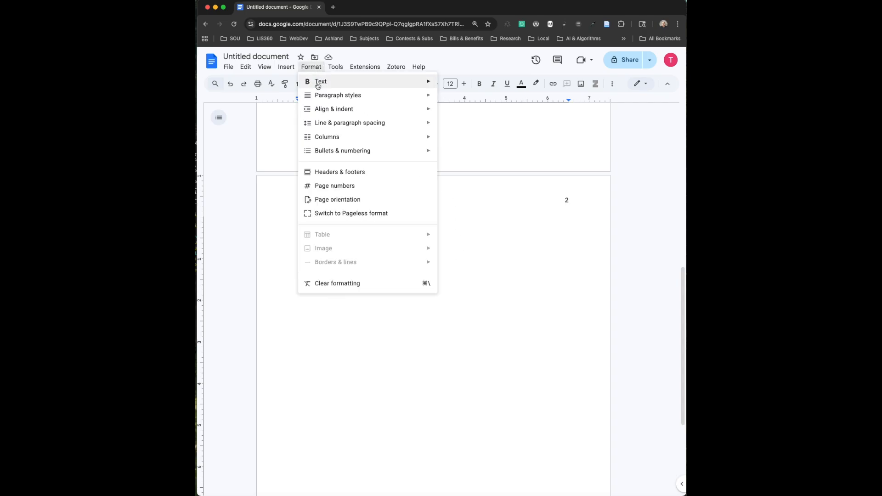
{"action": "mouse_move", "coordinate": [317, 110]}
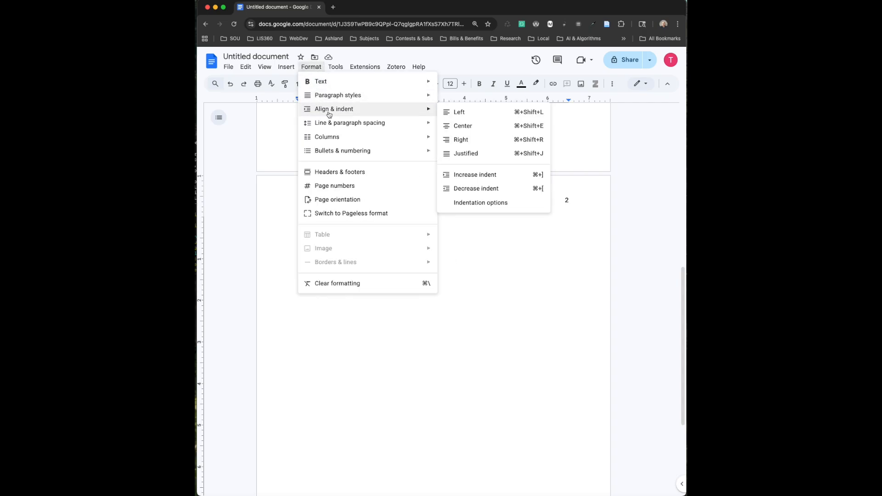
{"action": "left_click", "coordinate": [458, 112]}
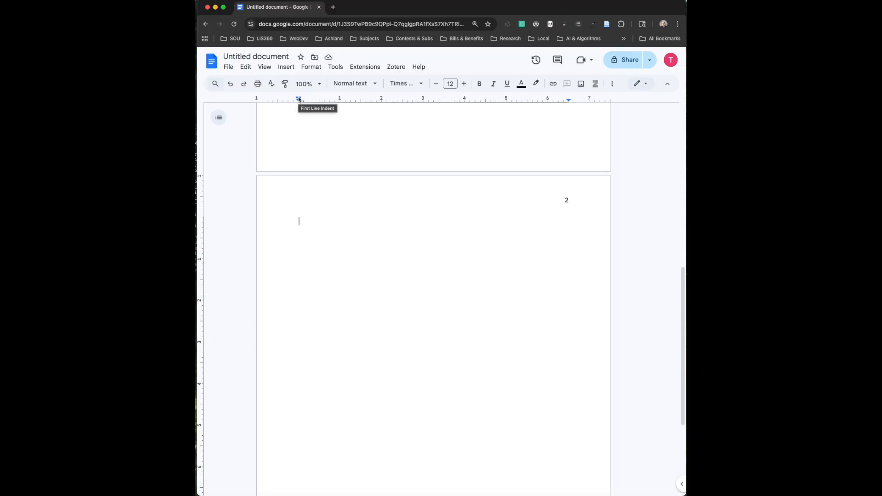
Set a 0.5-inch first-line indent on the ruler and paste the Lorem ipsum paragraph
{"action": "left_click_drag", "start_coordinate": [298, 99], "coordinate": [320, 99]}
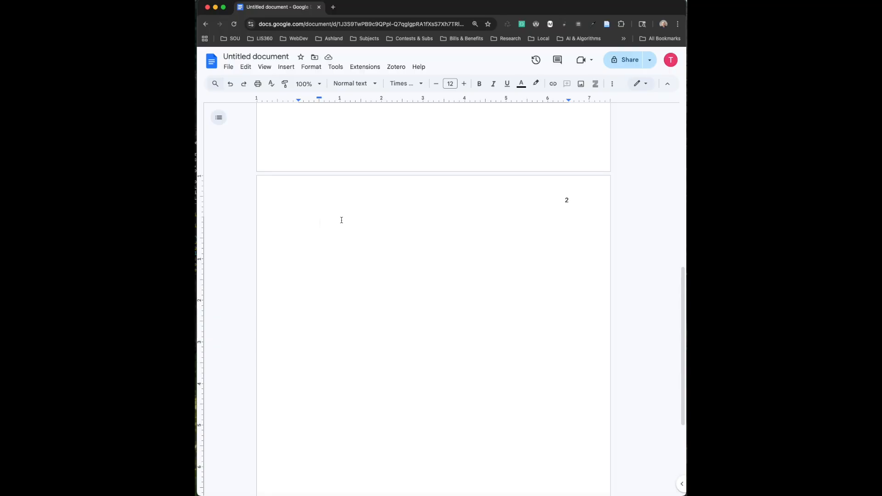
{"action": "type", "text": "Lorem ipsum dolor sit amet, consectetur adipiscing elit, sed do eiusmod tempor incididunt ut labore et dolore magna aliqua. Ut enim ad minim veniam, quis nostrud exercitation ullamco laboris nisi ut aliquip ex ea commodo consequat. Duis aute irure dolor in reprehenderit in voluptate velit esse cillum dolore eu fugiat nulla pariatur. Excepteur sint occaecat cupidatat non proident, sunt in culpa qui officia deserunt mollit anim id est laborum."}
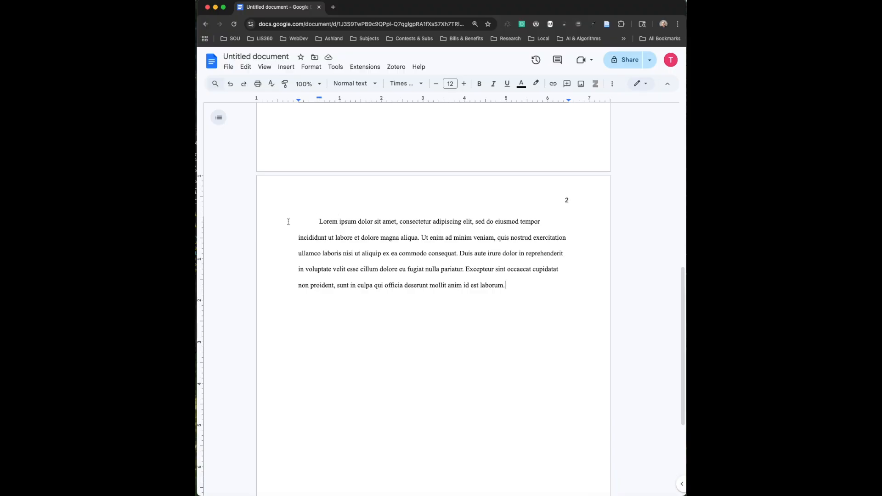
Type 'Heading 1' on a new line above the Lorem ipsum paragraph, centred and bold
{"action": "left_click", "coordinate": [319, 221]}
{"action": "key", "text": "Return"}
{"action": "key", "text": "Up"}
{"action": "type", "text": "Headi"}
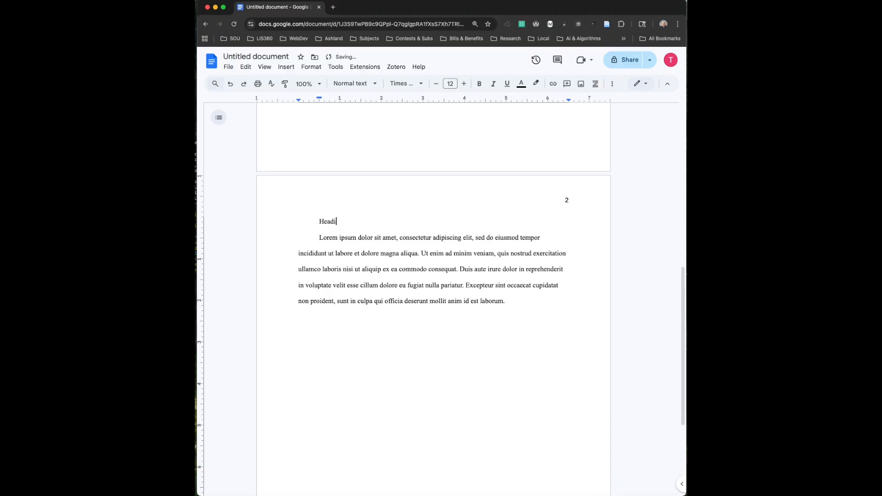
{"action": "type", "text": "ng 1"}
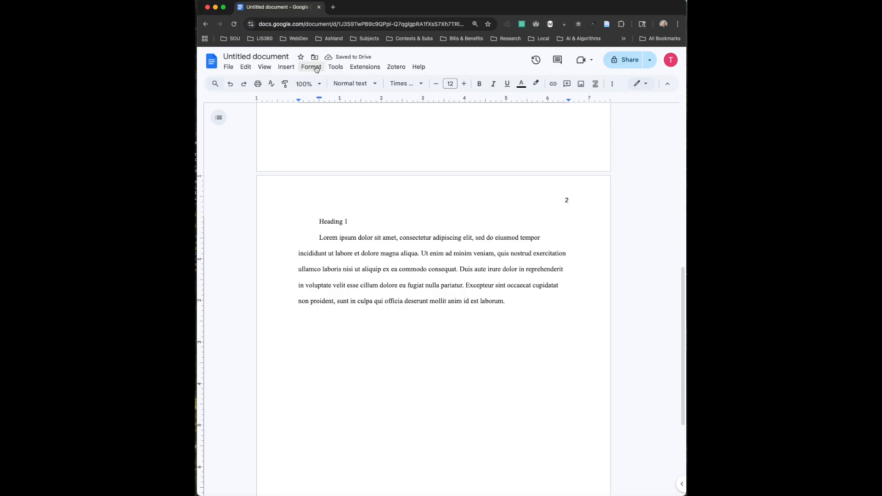
{"action": "left_click", "coordinate": [317, 69]}
{"action": "mouse_move", "coordinate": [321, 111]}
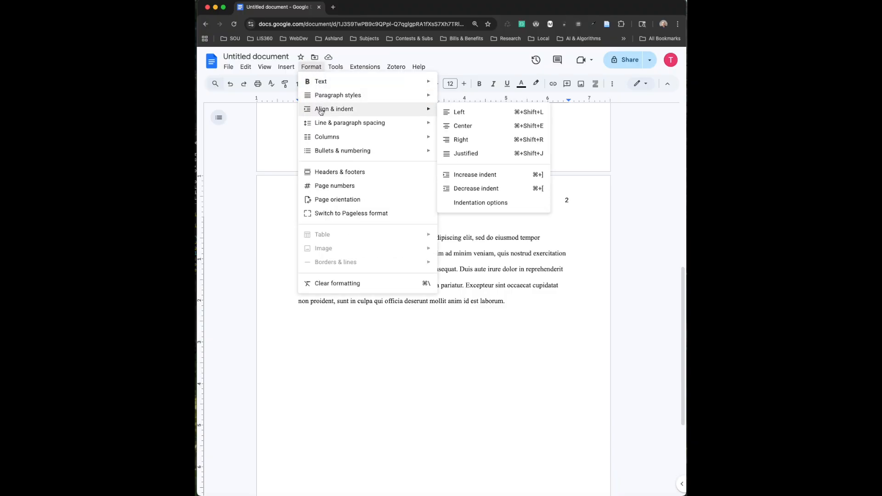
{"action": "left_click", "coordinate": [452, 125]}
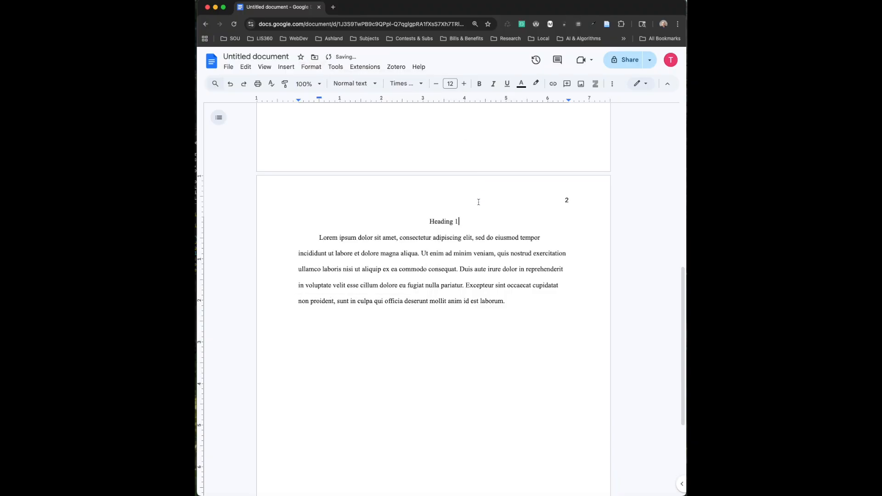
{"action": "left_click_drag", "start_coordinate": [464, 222], "coordinate": [428, 223]}
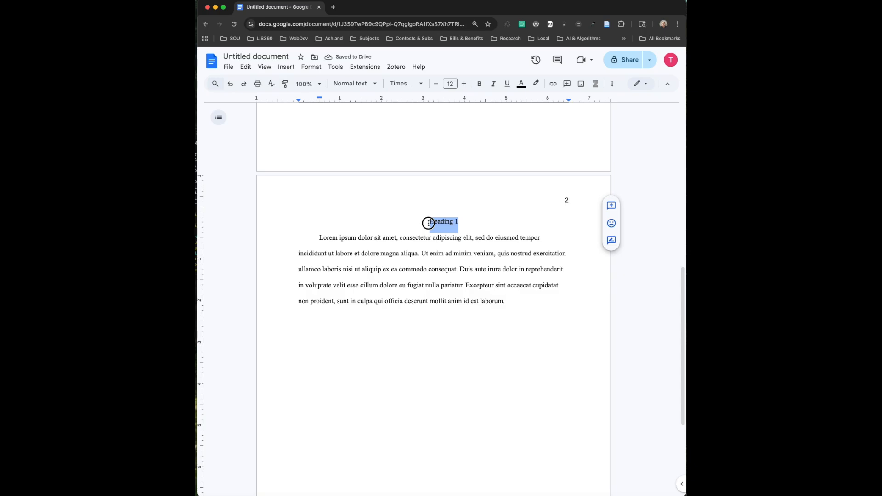
{"action": "left_click", "coordinate": [479, 83]}
{"action": "left_click", "coordinate": [509, 301]}
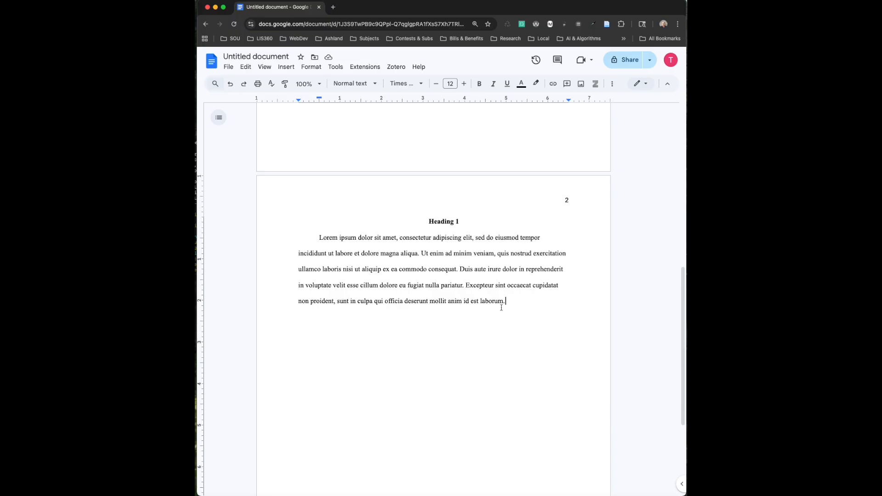
Add a bold 'Heading 2' line at the left margin below the paragraph
{"action": "key", "text": "Return"}
{"action": "key", "text": "BackSpace"}
{"action": "type", "text": "Heading 2"}
{"action": "left_click_drag", "start_coordinate": [329, 335], "coordinate": [297, 335]}
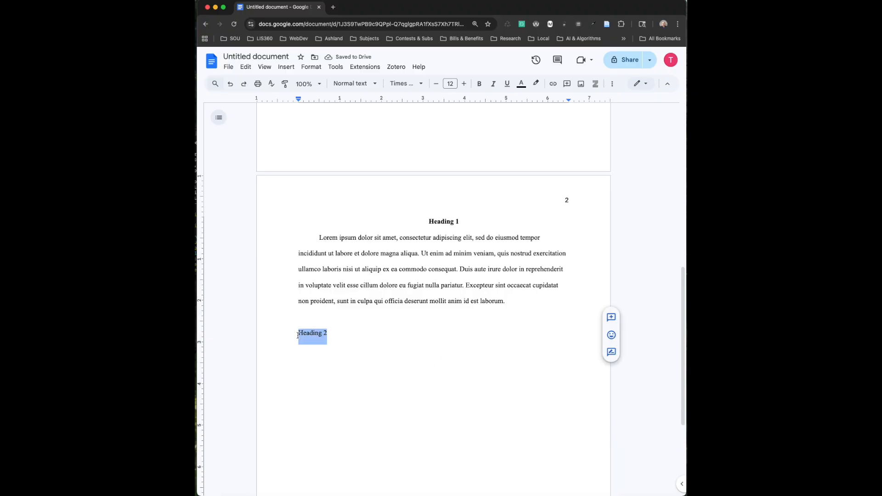
{"action": "left_click", "coordinate": [479, 84]}
{"action": "left_click", "coordinate": [368, 332]}
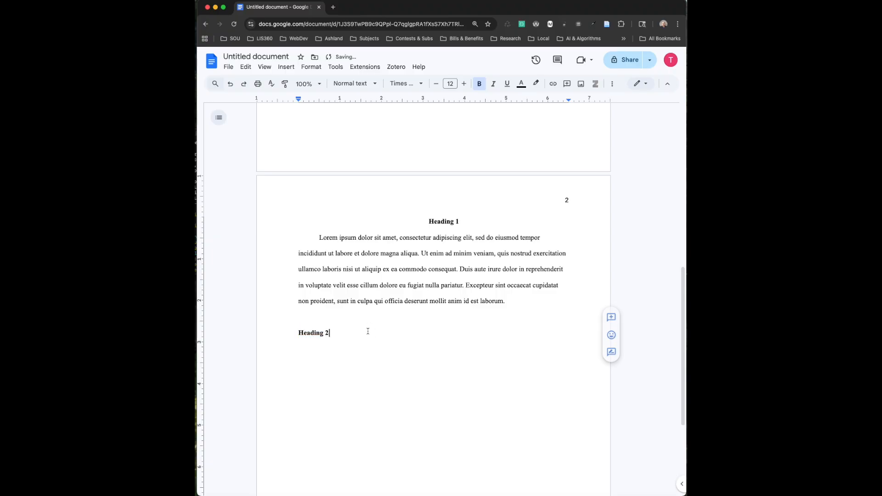
Add a bold italic 'Heading 3' line below Heading 2
{"action": "key", "text": "Return"}
{"action": "type", "text": "Heading 3"}
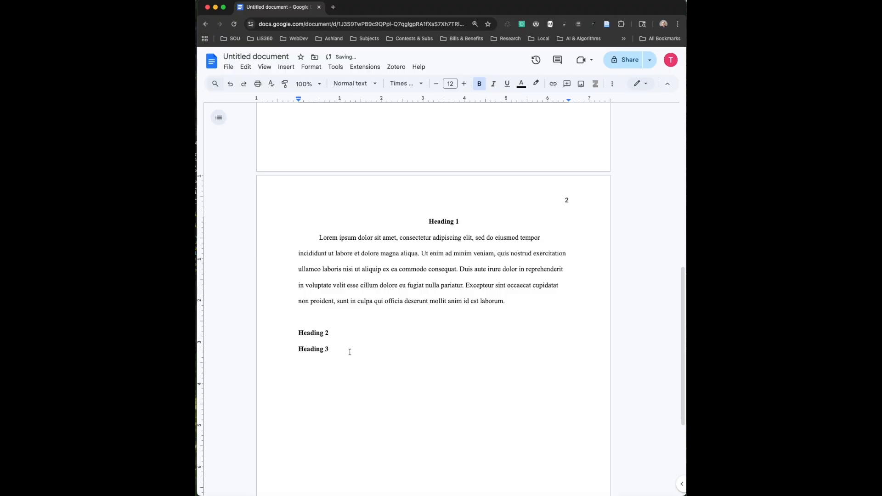
{"action": "left_click_drag", "start_coordinate": [339, 349], "coordinate": [296, 351]}
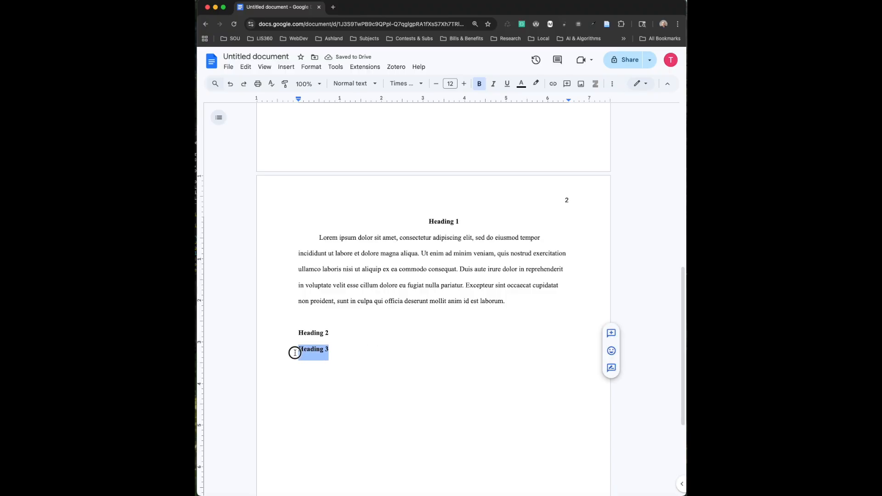
{"action": "left_click", "coordinate": [493, 85]}
{"action": "left_click", "coordinate": [429, 360]}
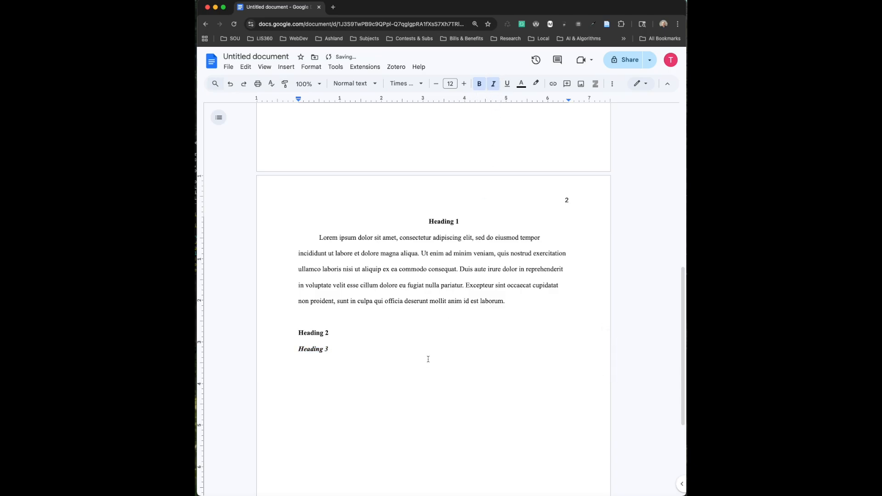